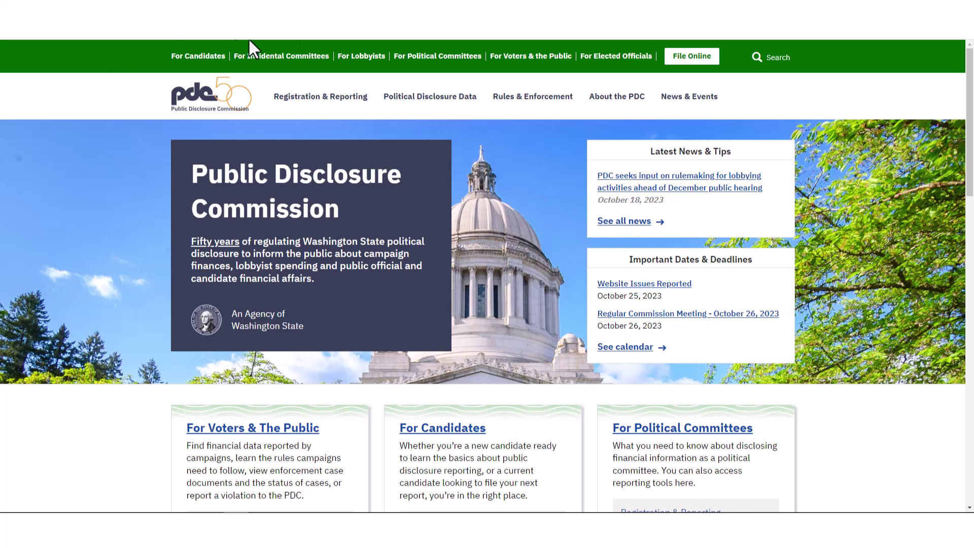
Enter online filing for the C-1 candidate registration and open finance reporting for the last-listed 2023 General mayoral campaign.
left_click(703, 58)
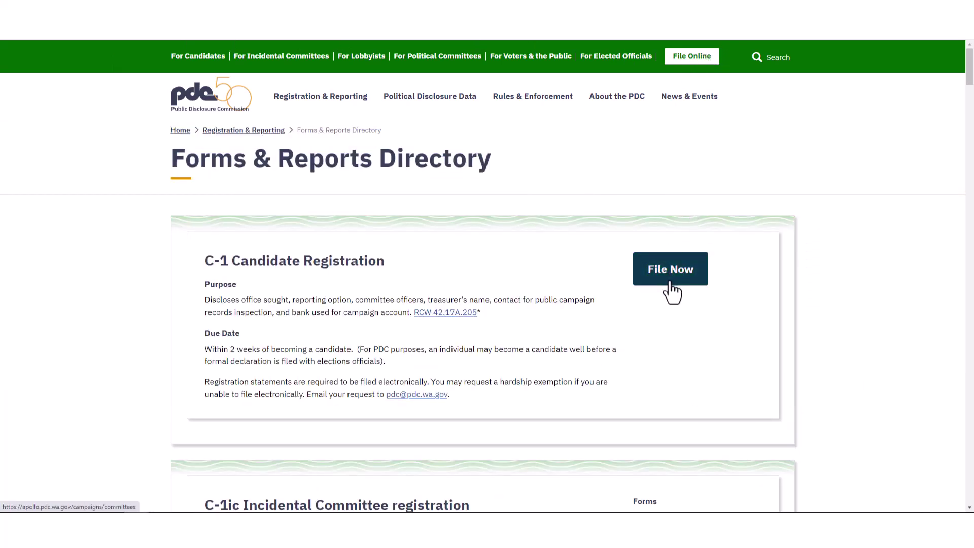
scroll(668, 284, "down", 10)
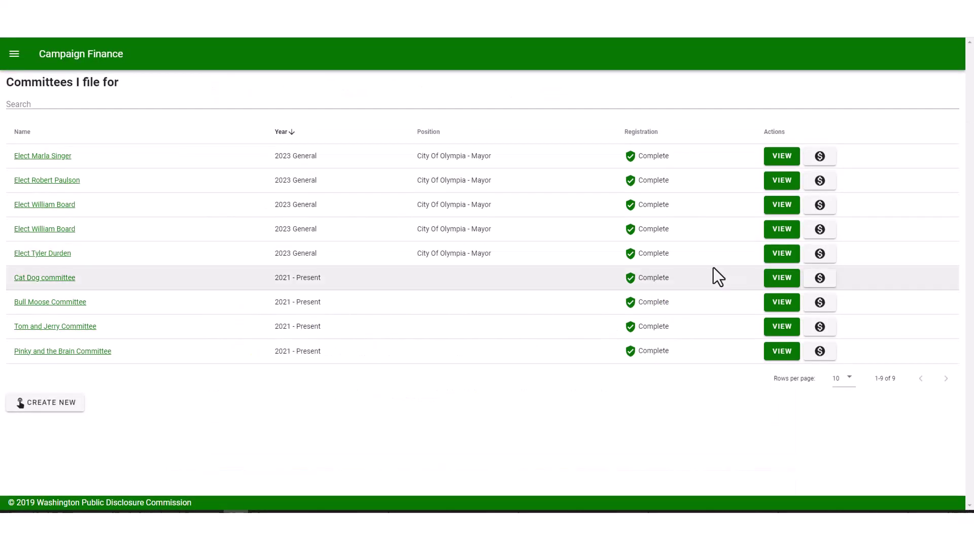
left_click(820, 257)
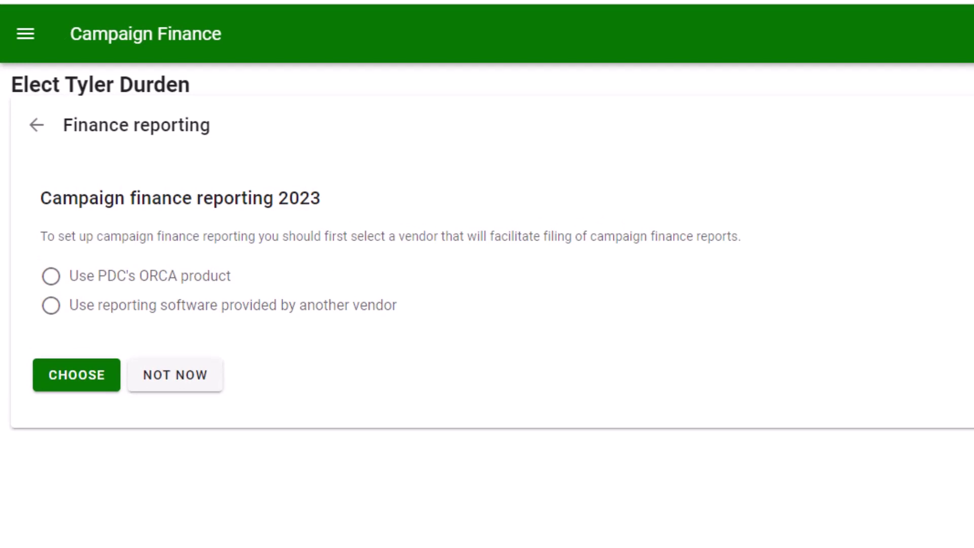
Choose PDC's ORCA product and set up the campaign with start date 05/16/2023, importing nothing from a prior campaign.
left_click(50, 276)
left_click(53, 381)
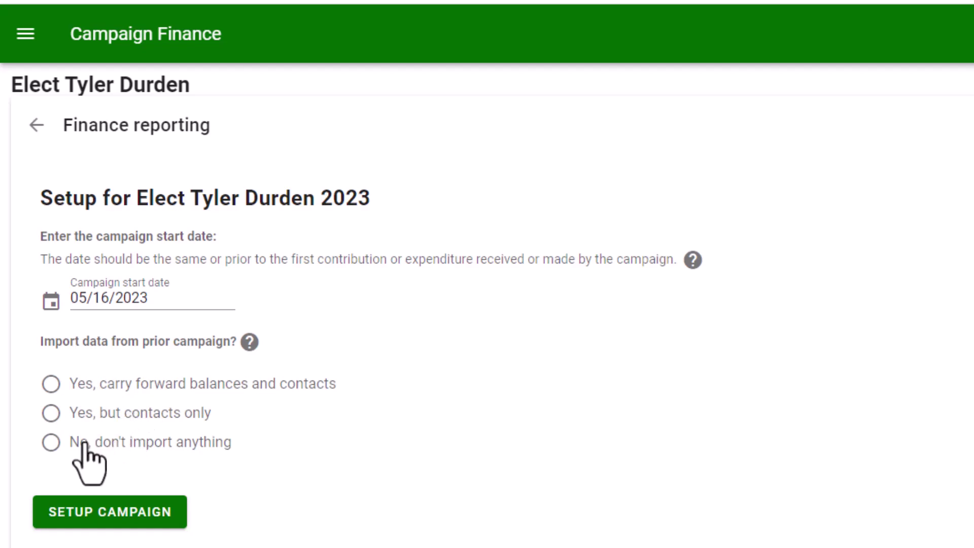
left_click(51, 442)
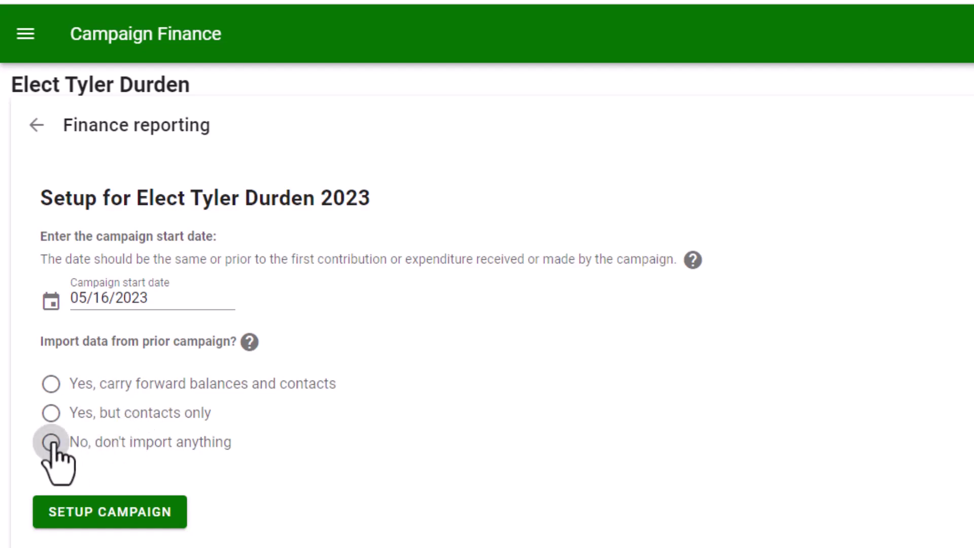
left_click(86, 513)
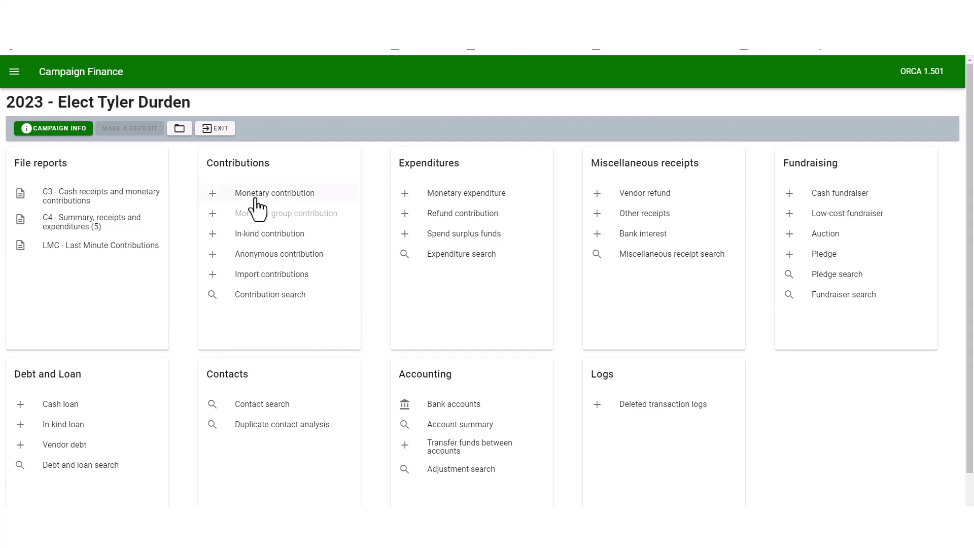
Start a monetary contribution and save a new individual contributor with contact details, occupation ACADEMIC ADVISOR and employer Public Disclosure Commission in Olympia, WA.
left_click(277, 194)
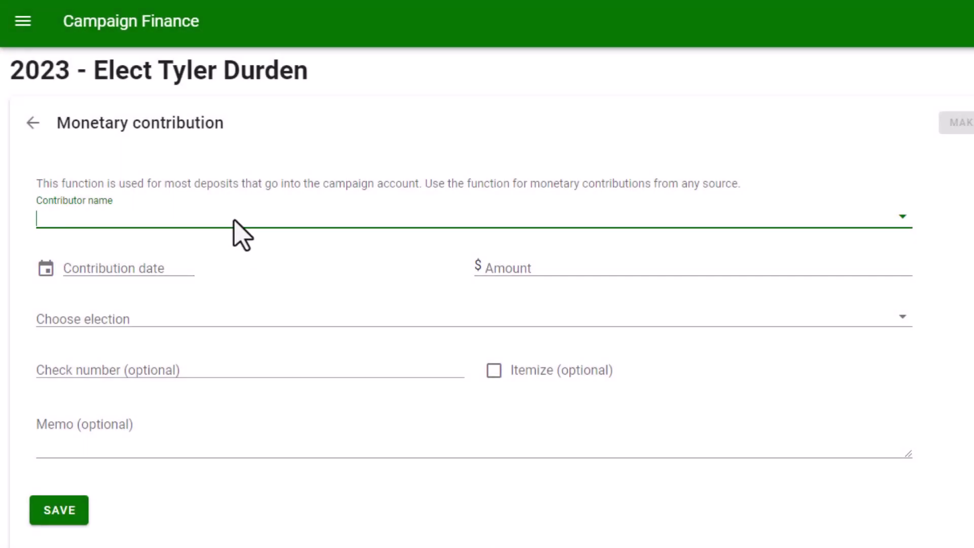
left_click(234, 220)
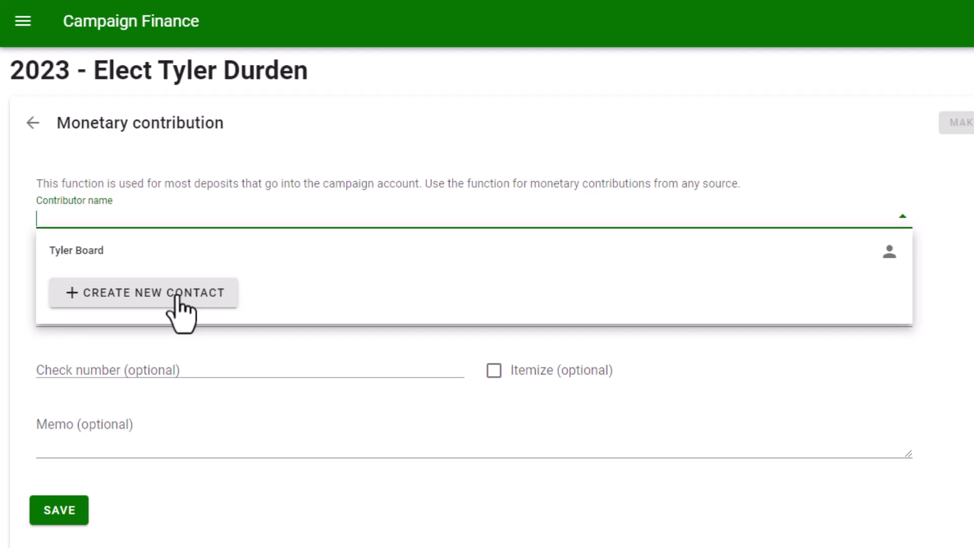
left_click(178, 300)
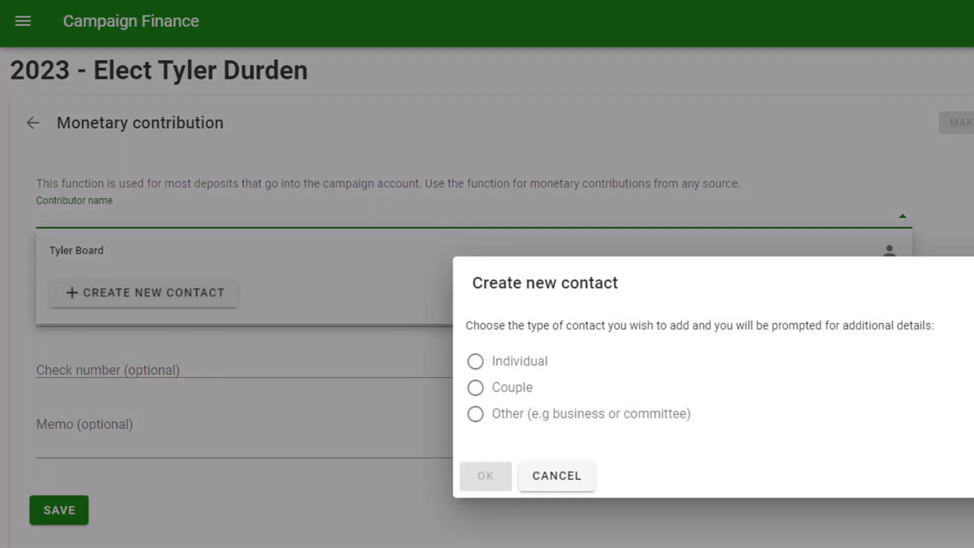
left_click(476, 361)
left_click(485, 475)
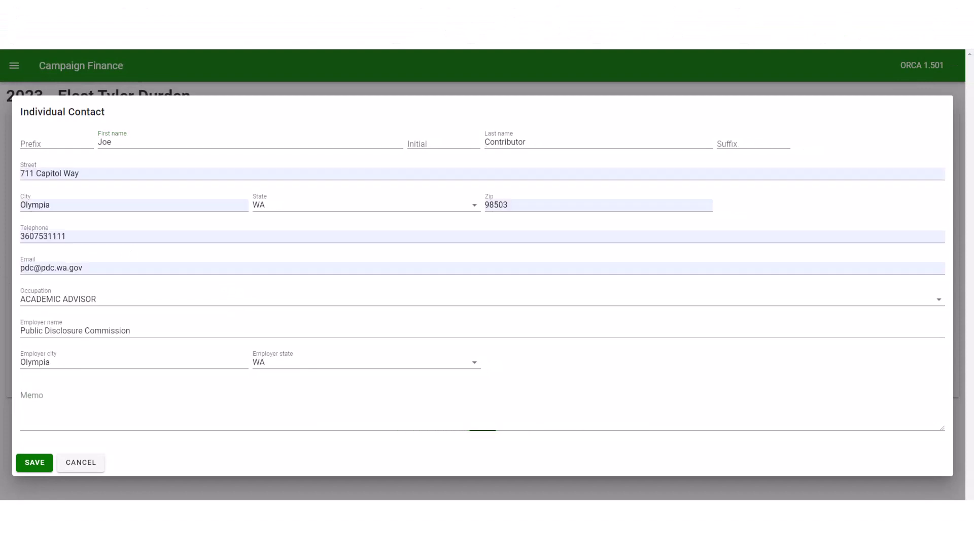
left_click(76, 331)
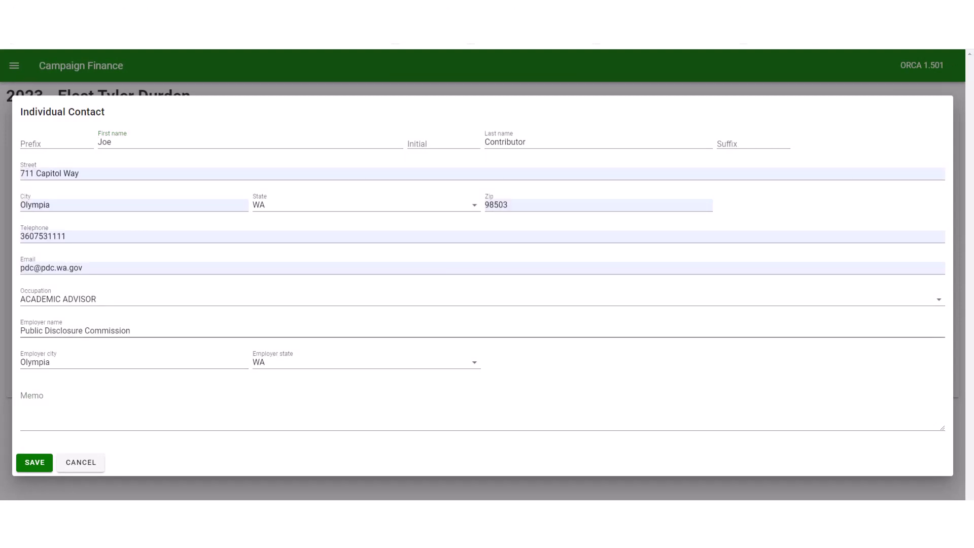
left_click(31, 467)
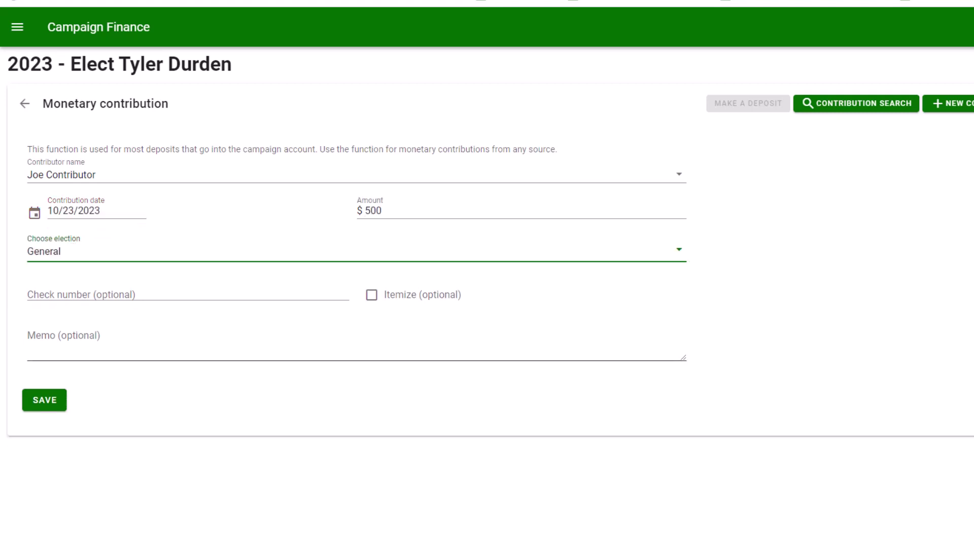
Save the contribution as $500 dated 10/23/2023 for the General election and add it to a new deposit.
left_click(55, 402)
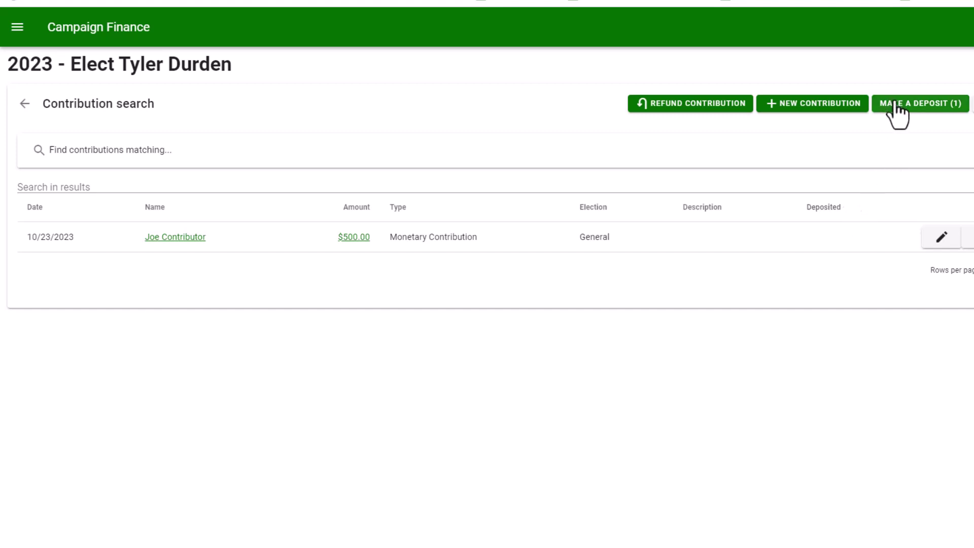
left_click(941, 106)
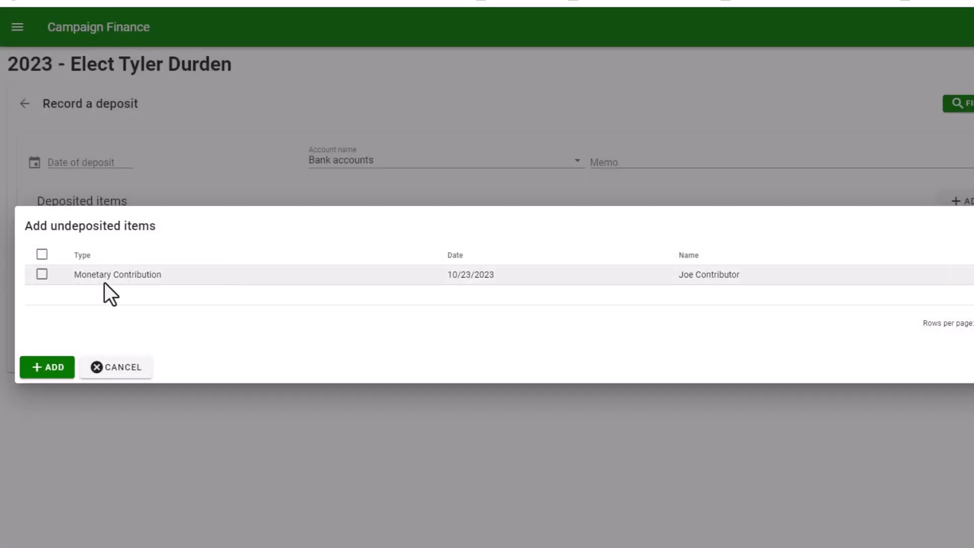
left_click(42, 274)
left_click(39, 374)
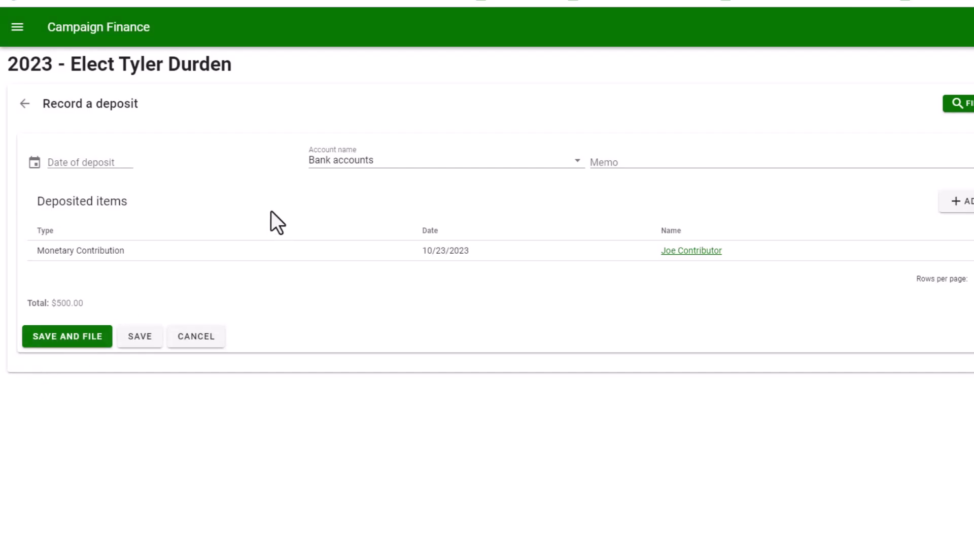
Date the deposit 10/24/2023 in Bank accounts and save it for filing.
left_click(108, 161)
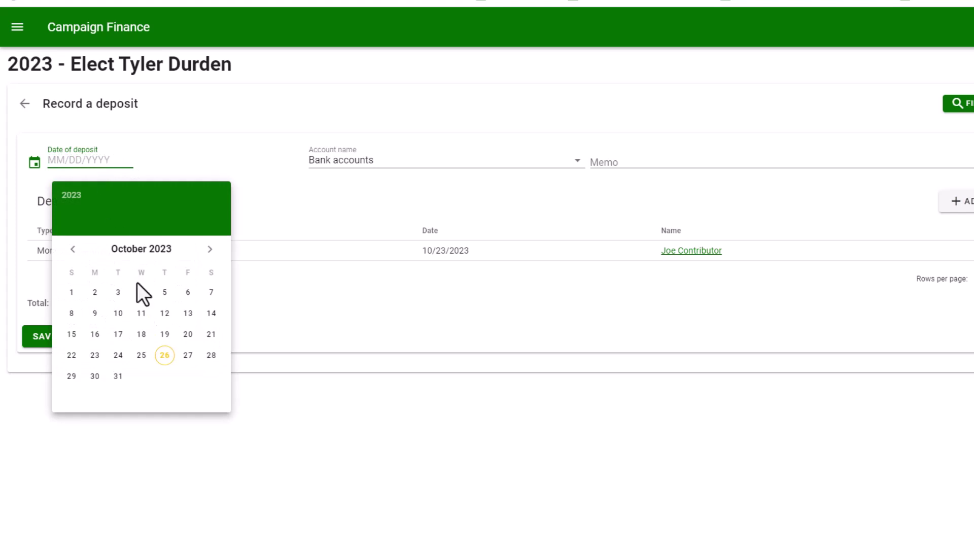
left_click(118, 355)
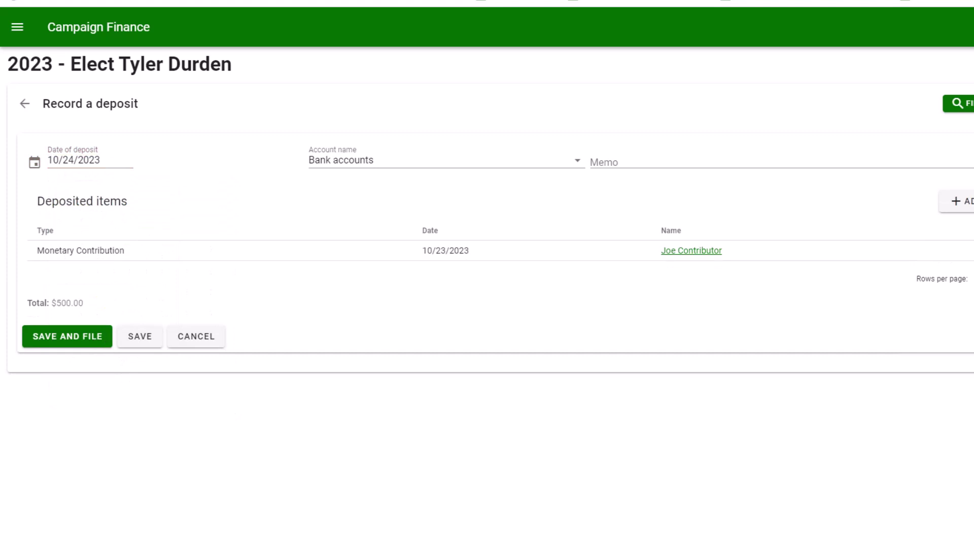
left_click(76, 335)
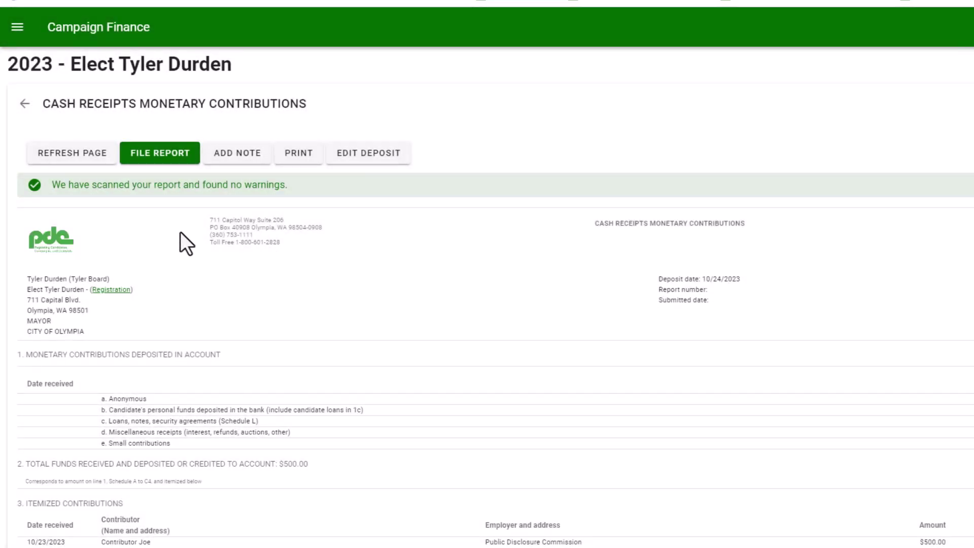
File the C3 cash receipts report with the electronic certification "I certify" and close the results.
left_click(158, 163)
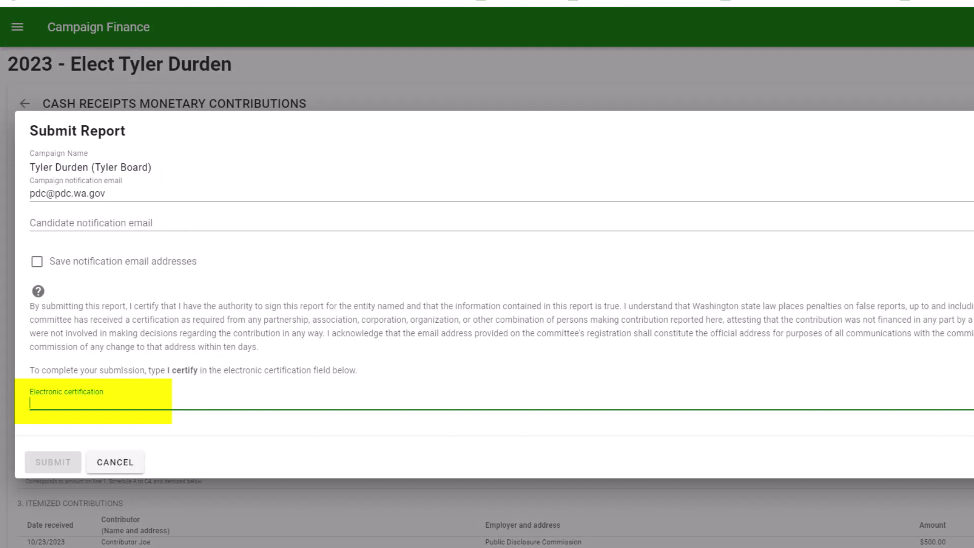
type("I certify")
key("Tab")
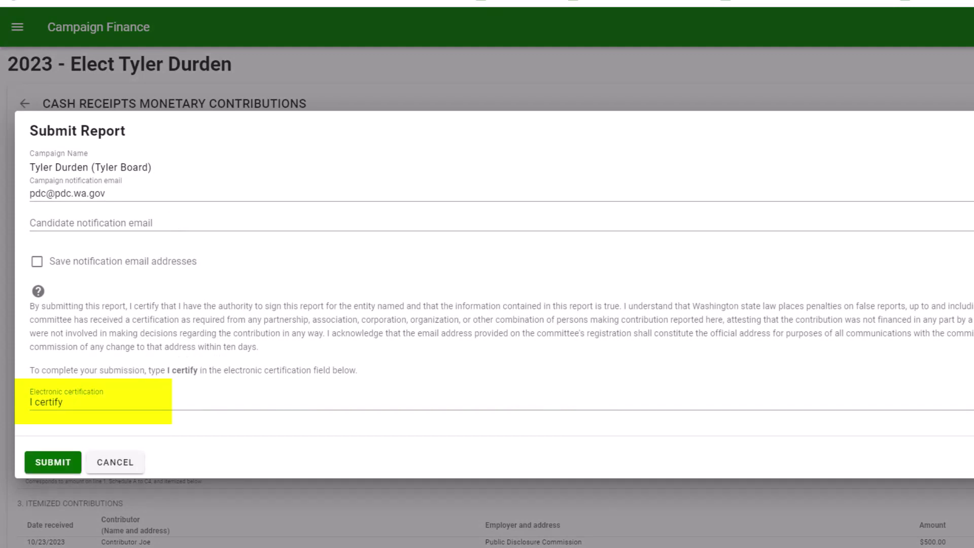
left_click(52, 462)
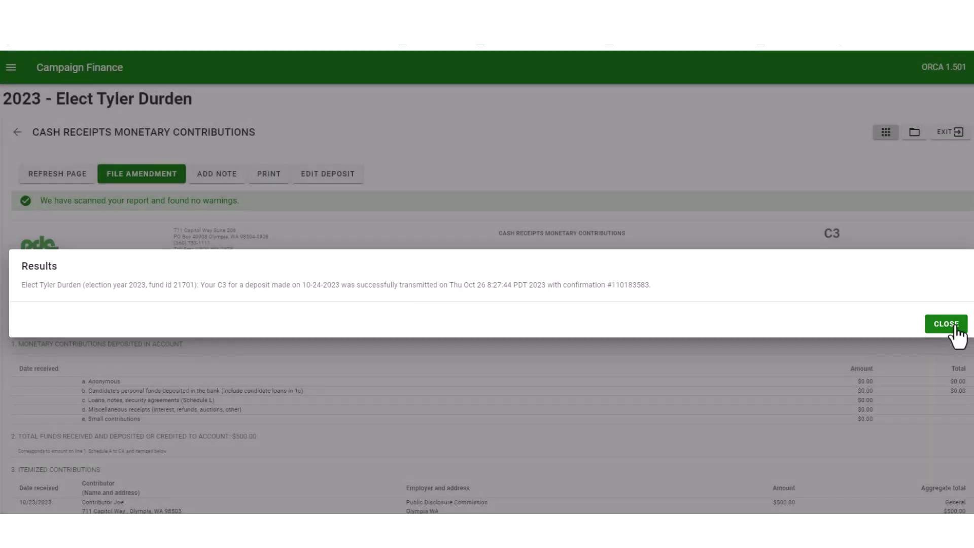
left_click(957, 328)
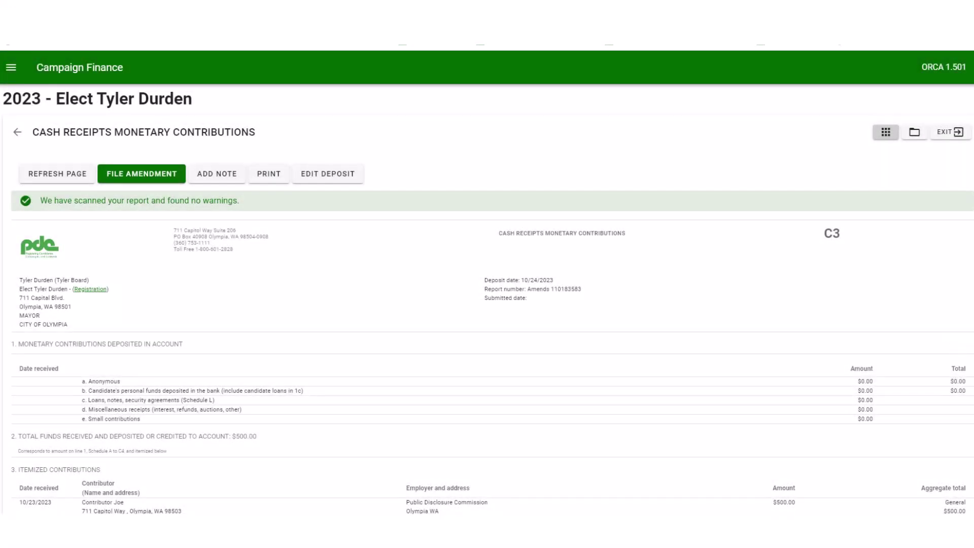
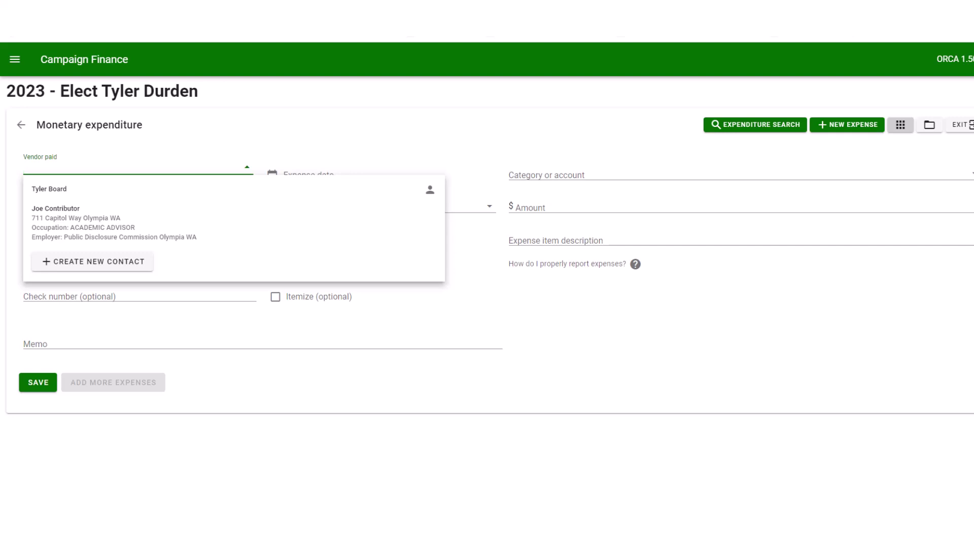
Record a $250 expenditure to new vendor Bob's Sign's, dated 10/25/2023, from Bank accounts, as Campaign merchandise/paraphernalia for 20 campaign signs.
left_click(96, 262)
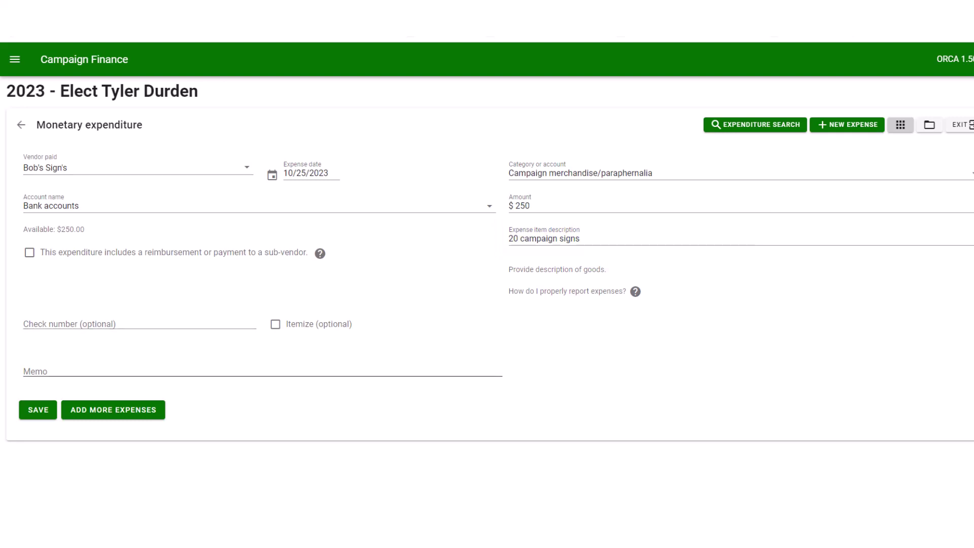
left_click(37, 411)
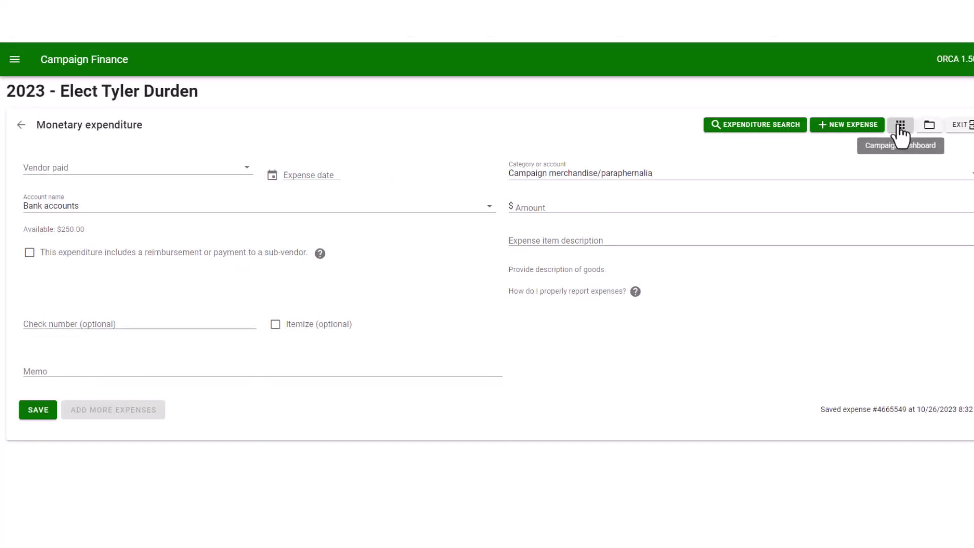
Record the candidate's in-kind contribution dated 10/24/2023: $500, Campaign merchandise/paraphernalia, General election, described with Home Depot's details and "25 stakes for signs.".
left_click(900, 127)
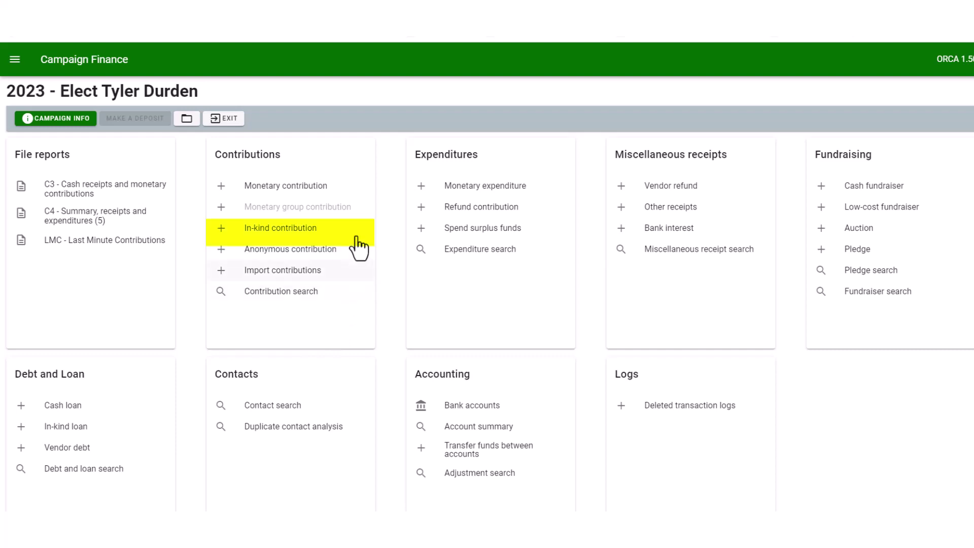
left_click(290, 235)
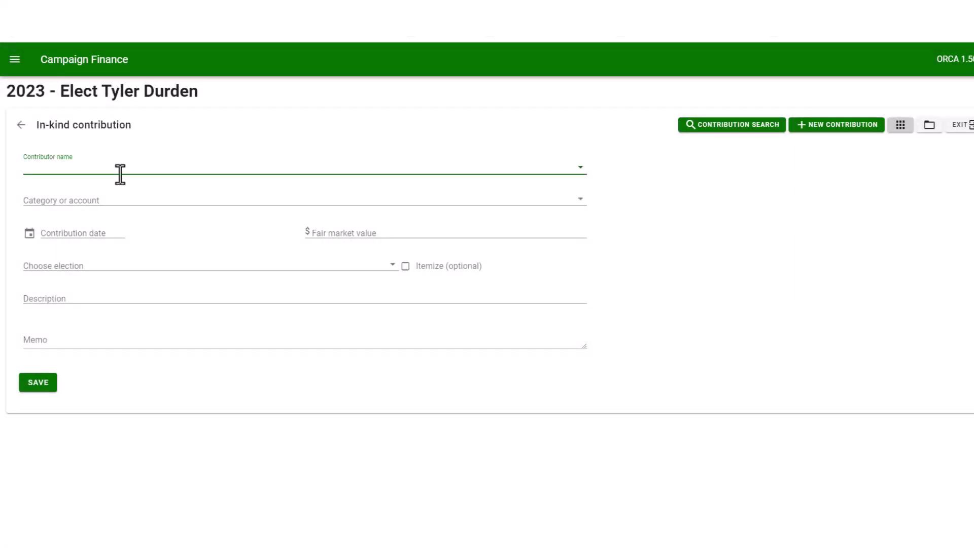
left_click(120, 174)
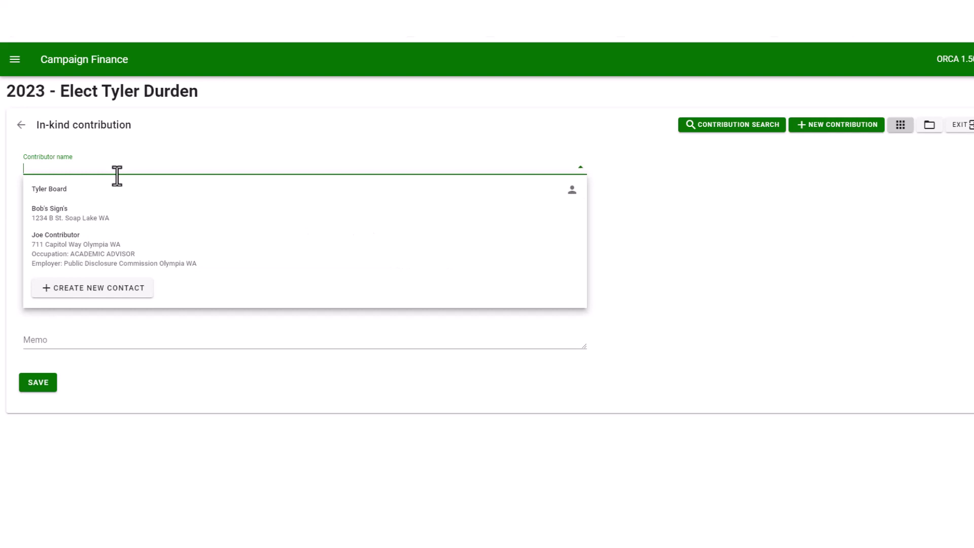
left_click(65, 194)
left_click(123, 200)
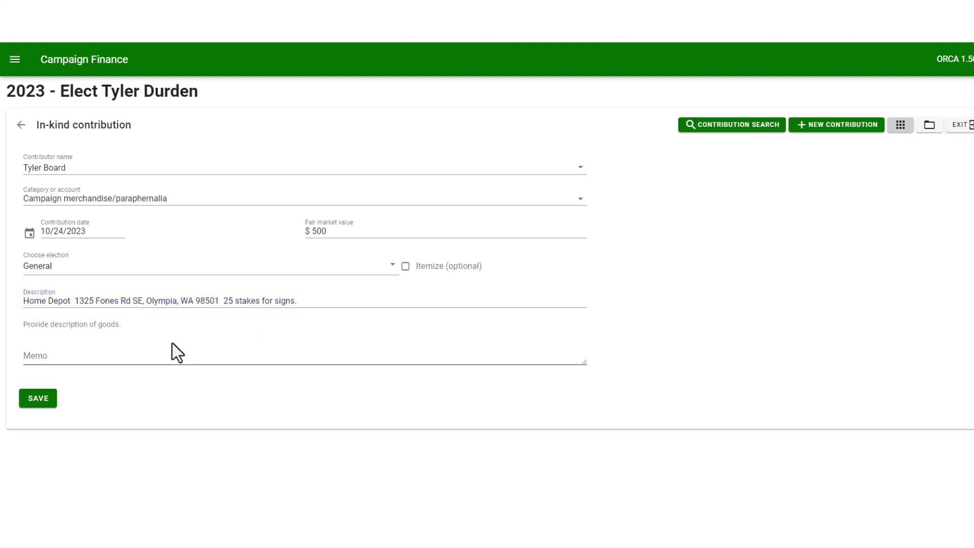
left_click(31, 401)
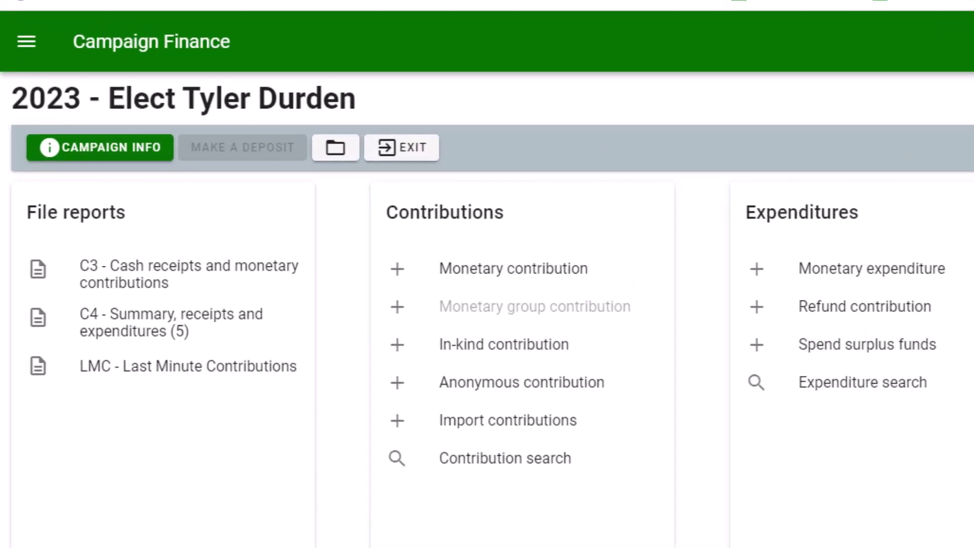
Preview the C4 report for 10/17/2023 to 10/30/2023 and review its summary, expenditures and in-kind contributions.
left_click(111, 333)
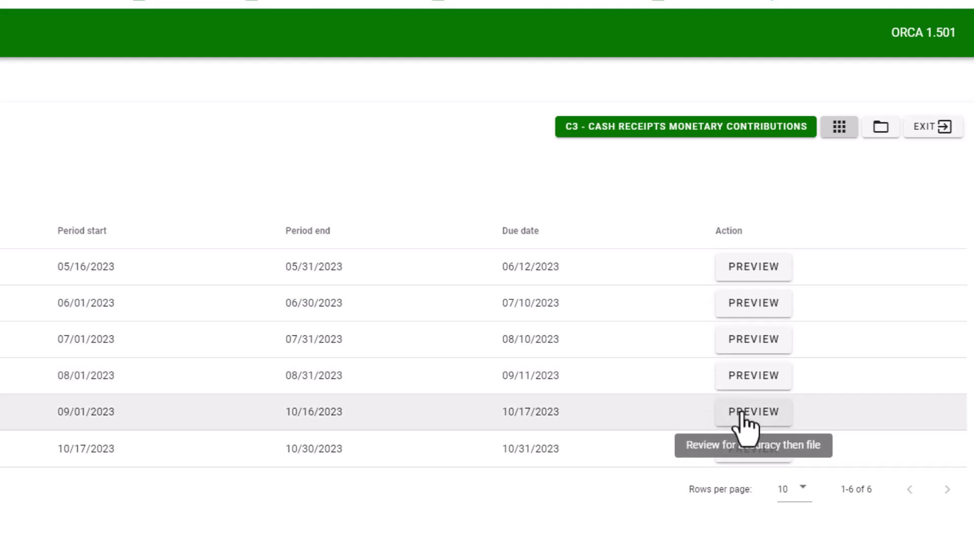
left_click(743, 420)
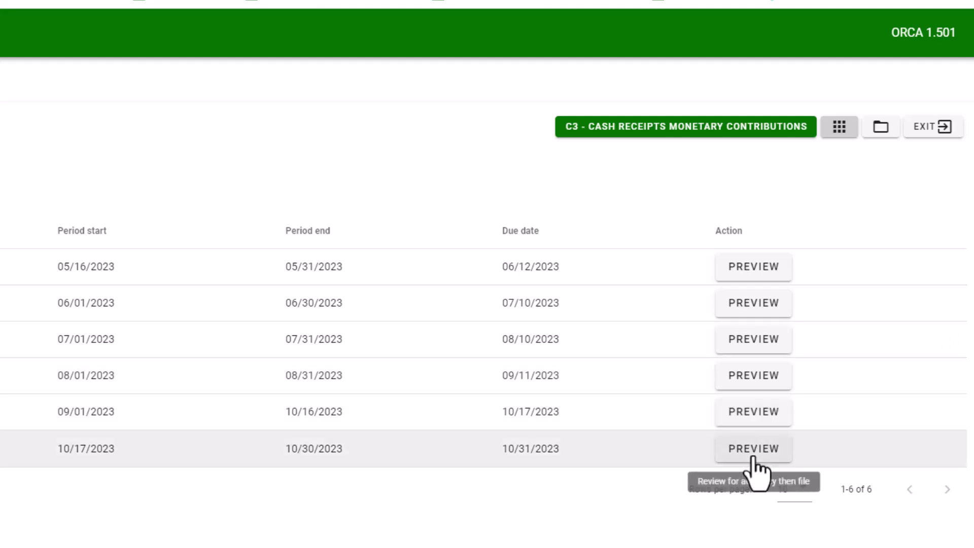
left_click(753, 457)
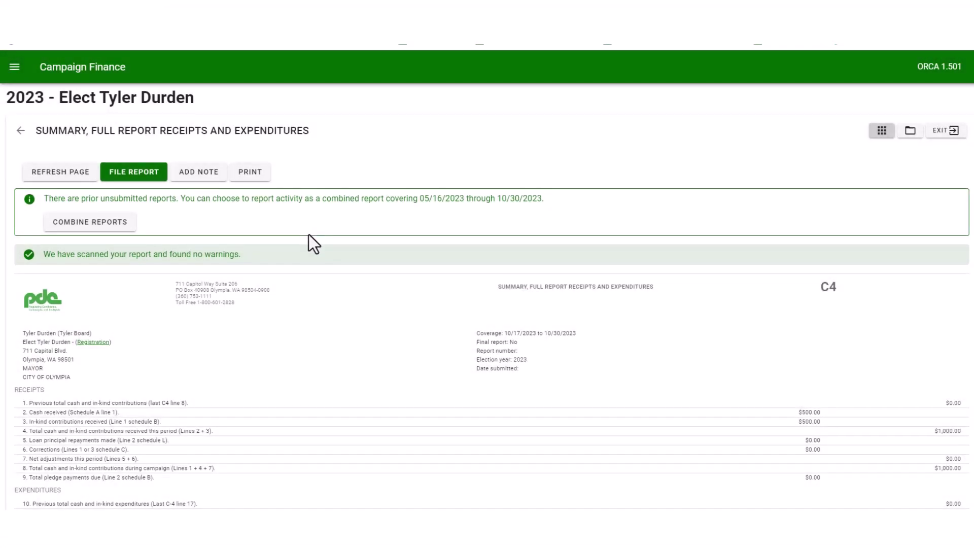
scroll(309, 237, "down", 3)
scroll(310, 239, "down", 5)
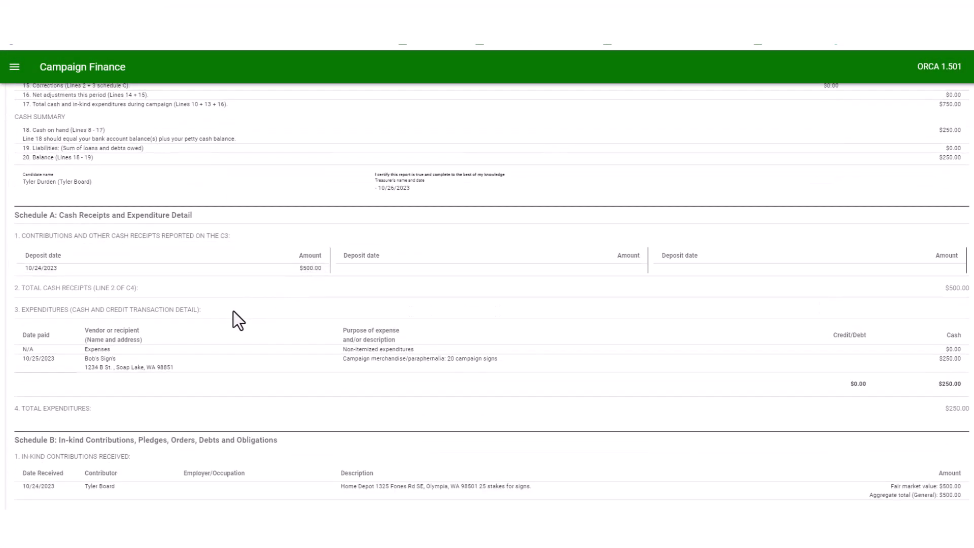
scroll(355, 364, "down", 1)
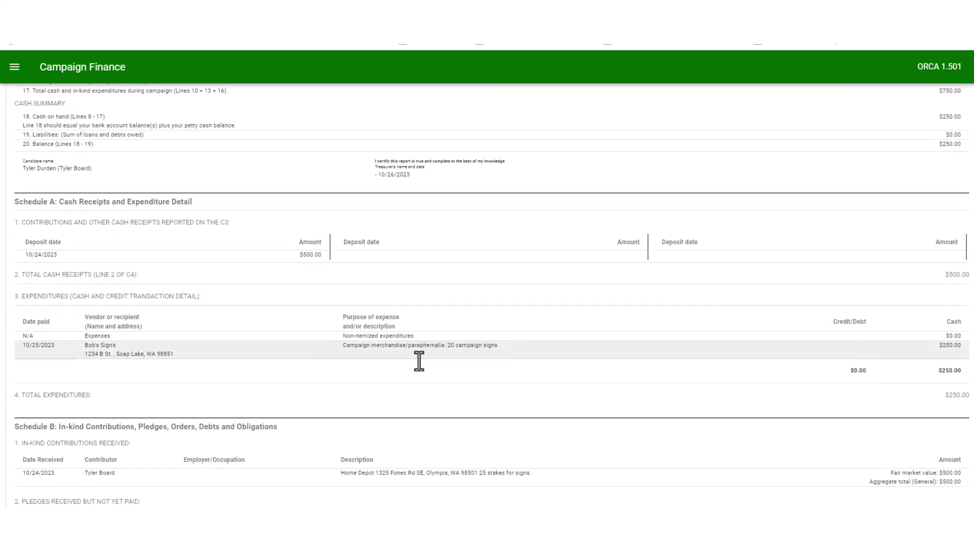
File the C4 report covering 09/01/2023 to 10/16/2023 with the electronic certification "I certify" and return to the campaign dashboard.
scroll(419, 361, "down", 2)
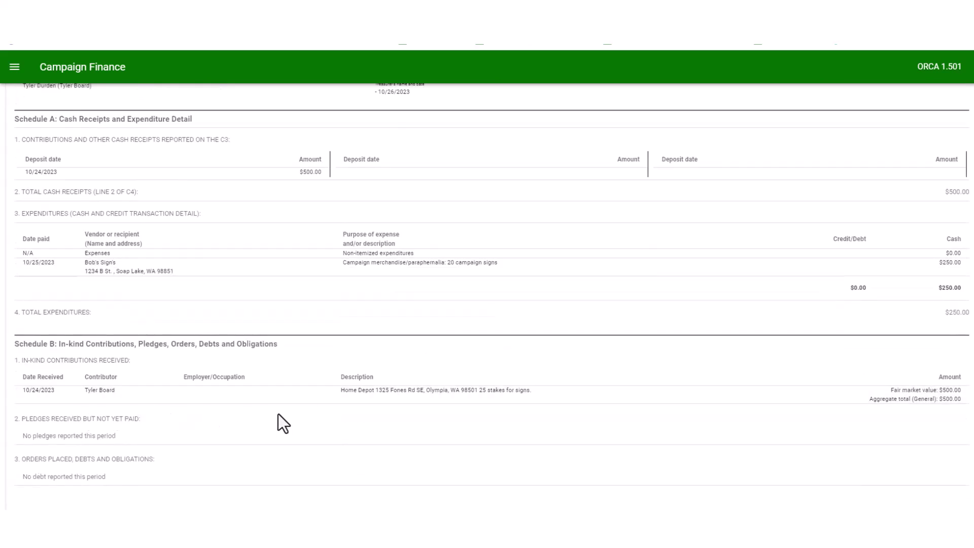
scroll(335, 411, "up", 15)
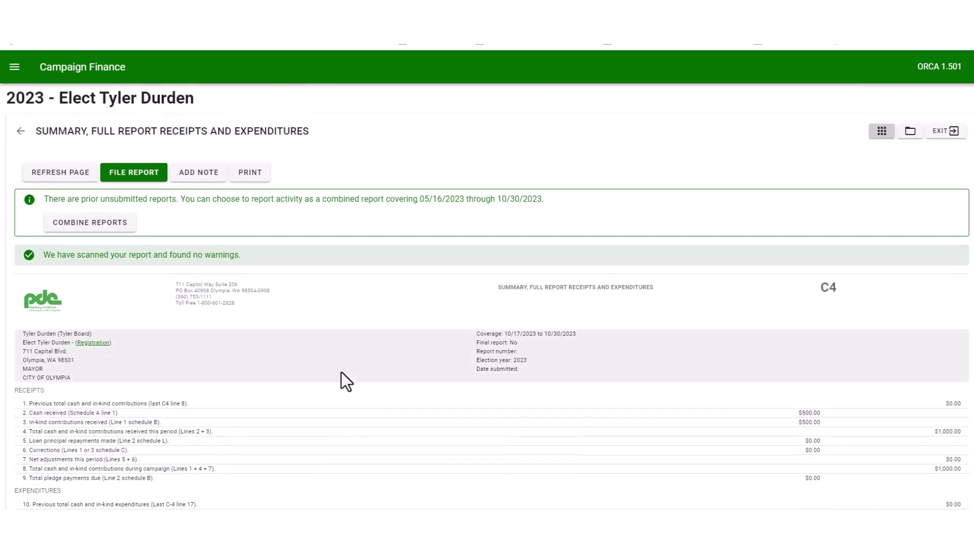
scroll(342, 373, "down", 3)
scroll(327, 370, "up", 3)
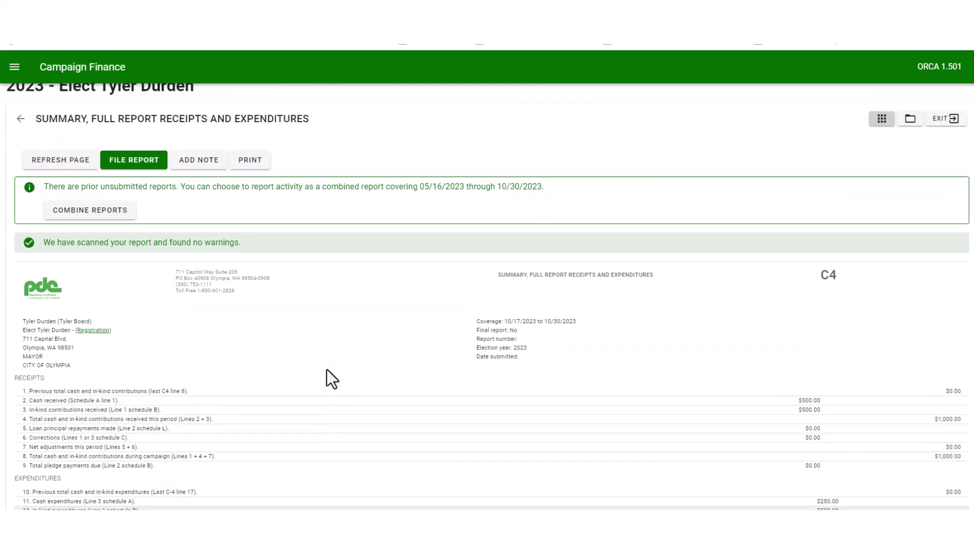
left_click(139, 174)
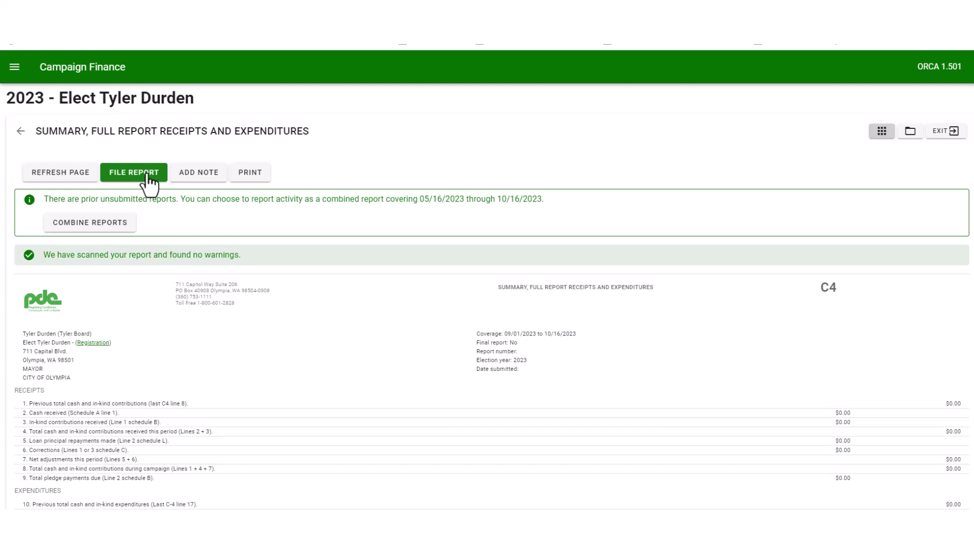
left_click(147, 175)
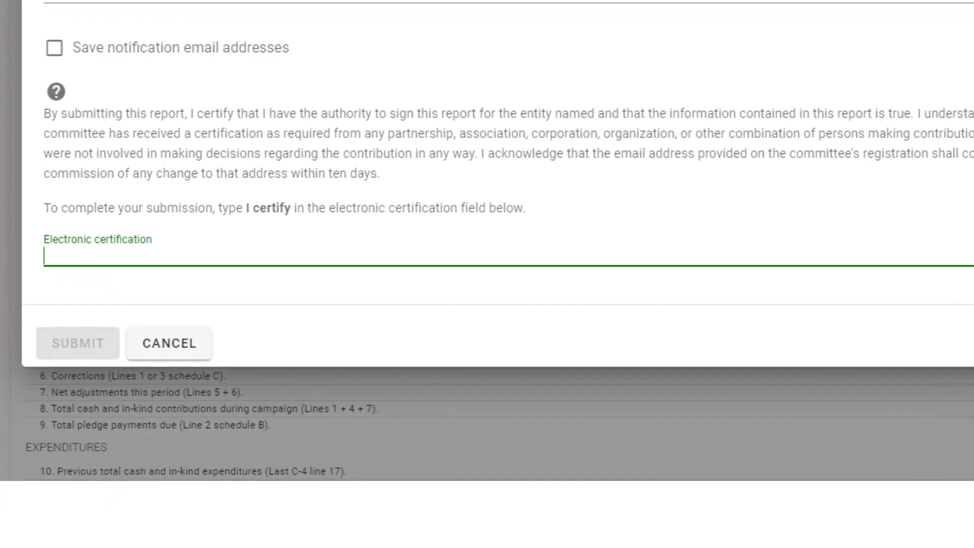
type("I certify")
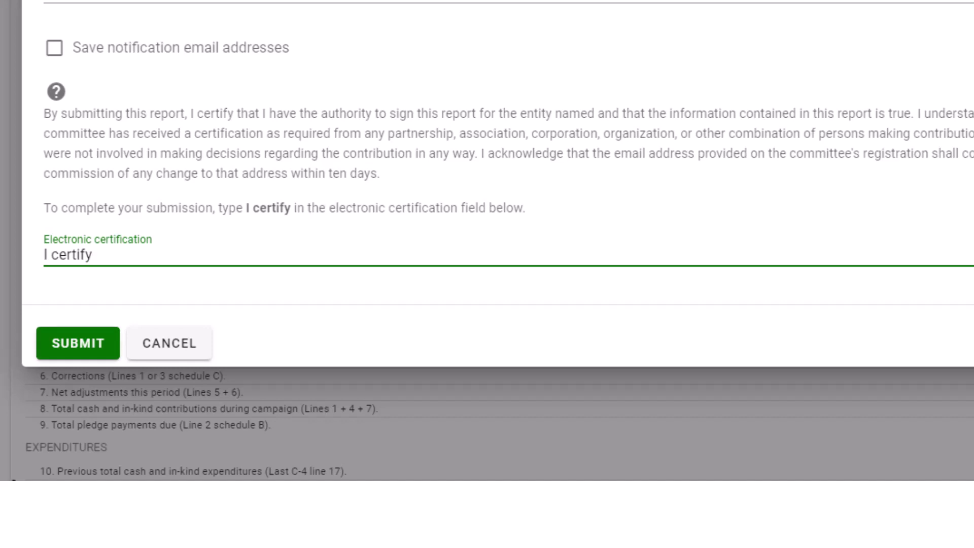
left_click(95, 341)
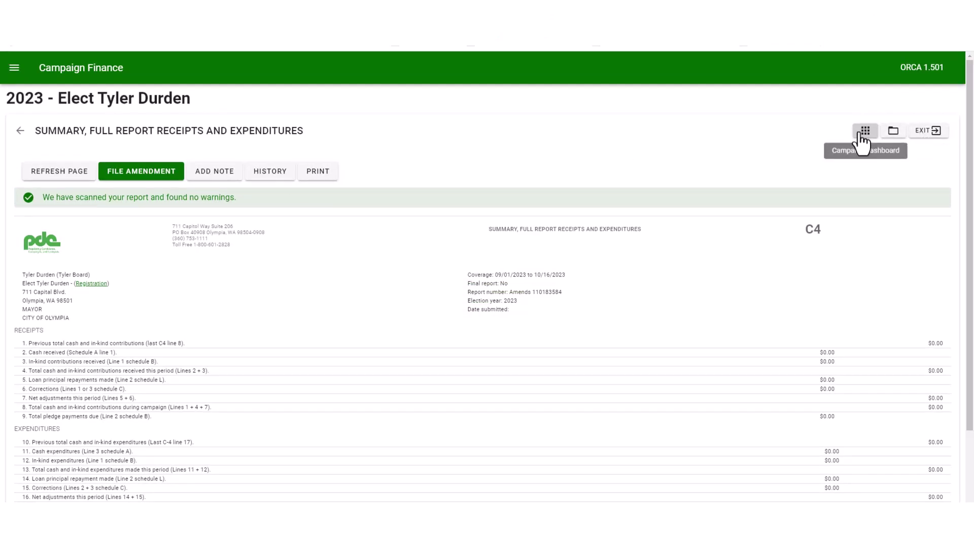
left_click(864, 132)
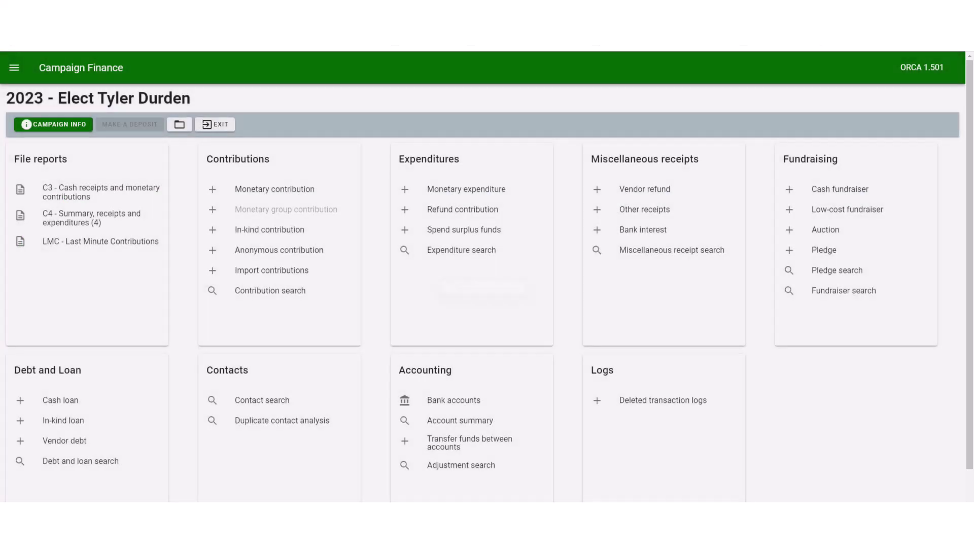